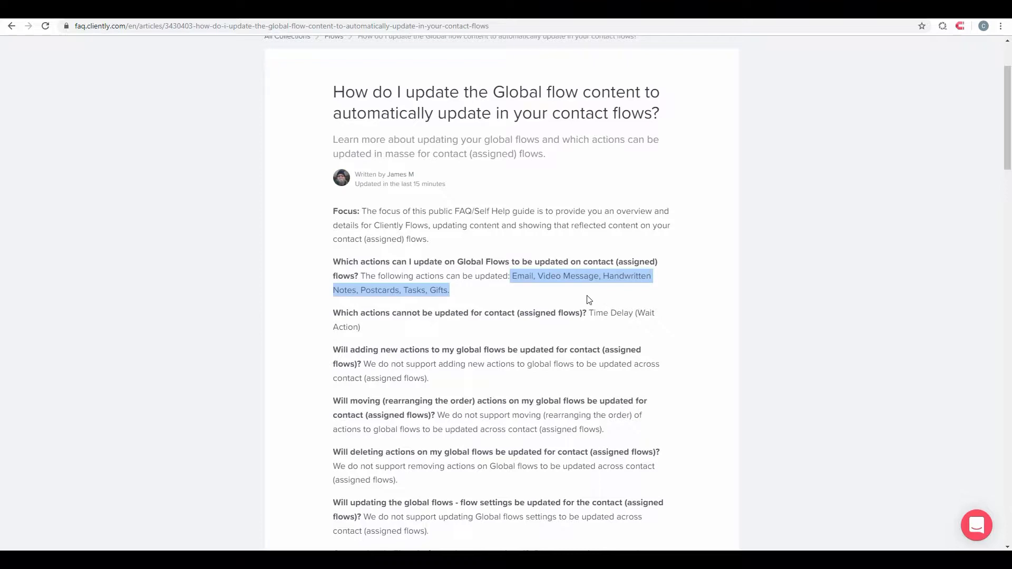
Step: Review the FAQ article's answers on which global flow changes, such as adding, moving or deleting actions, carry over to assigned contact flows
left_click(764, 342)
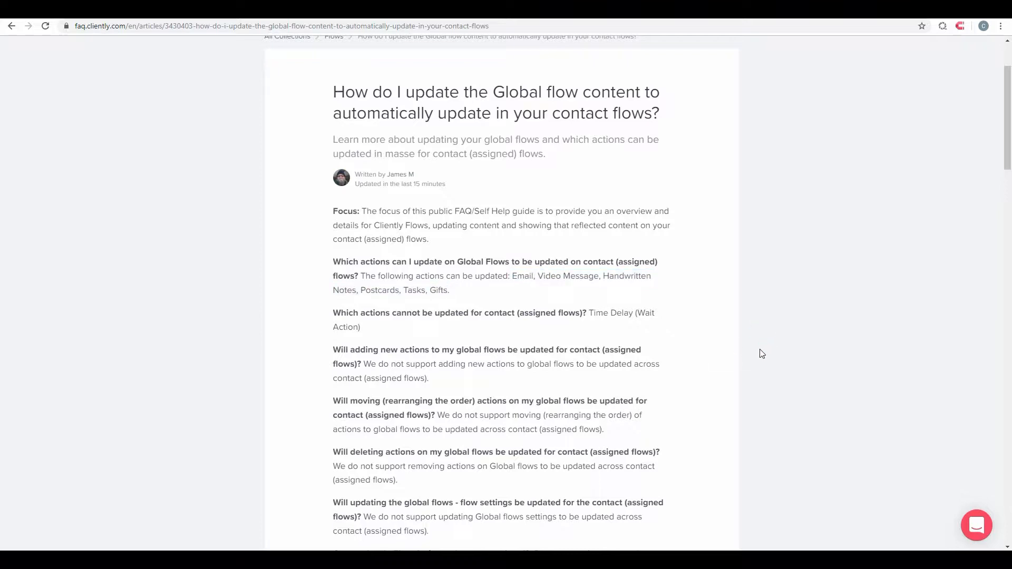
left_click_drag(588, 313, 661, 323)
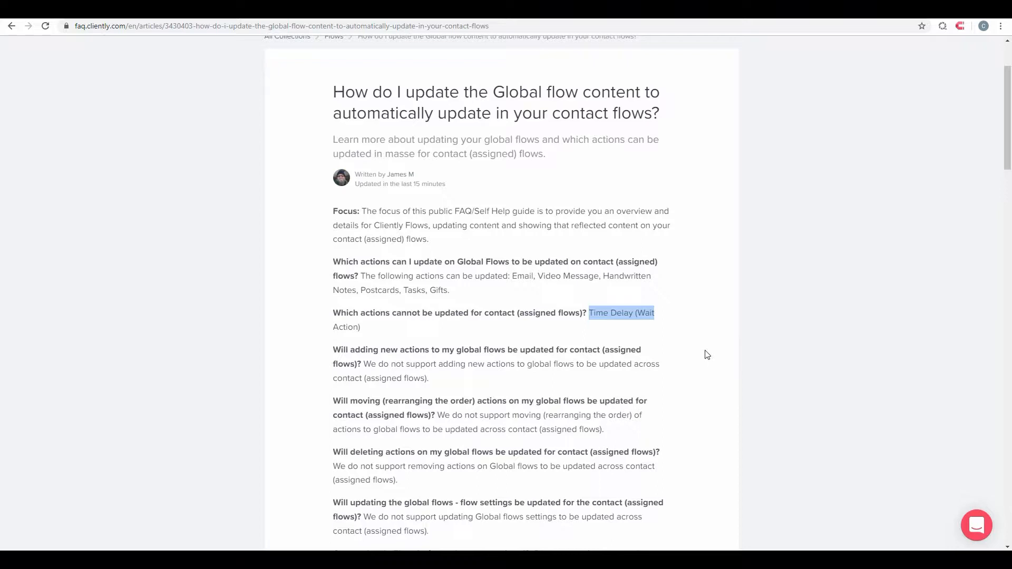
scroll(707, 335, "down", 2)
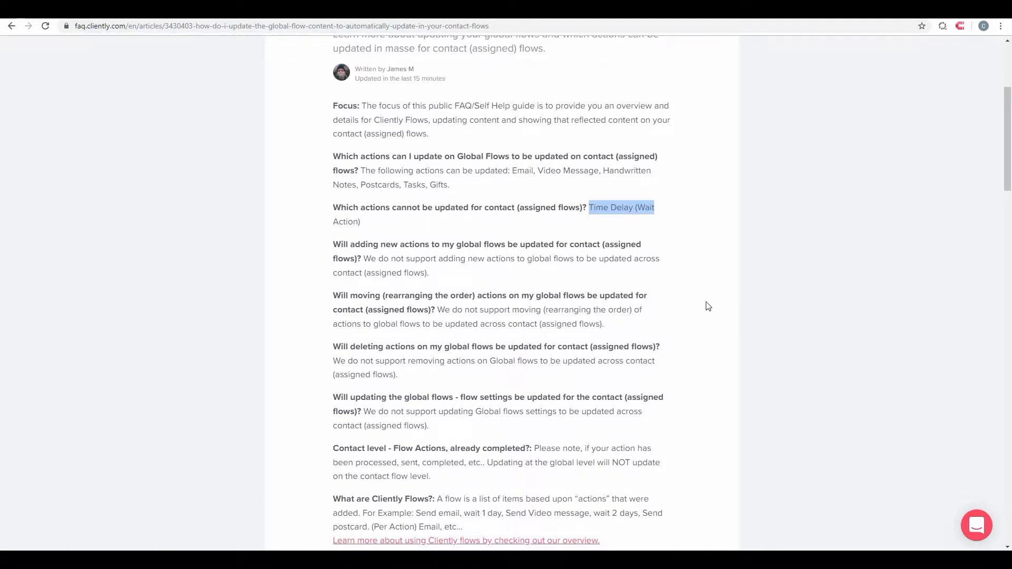
left_click(700, 274)
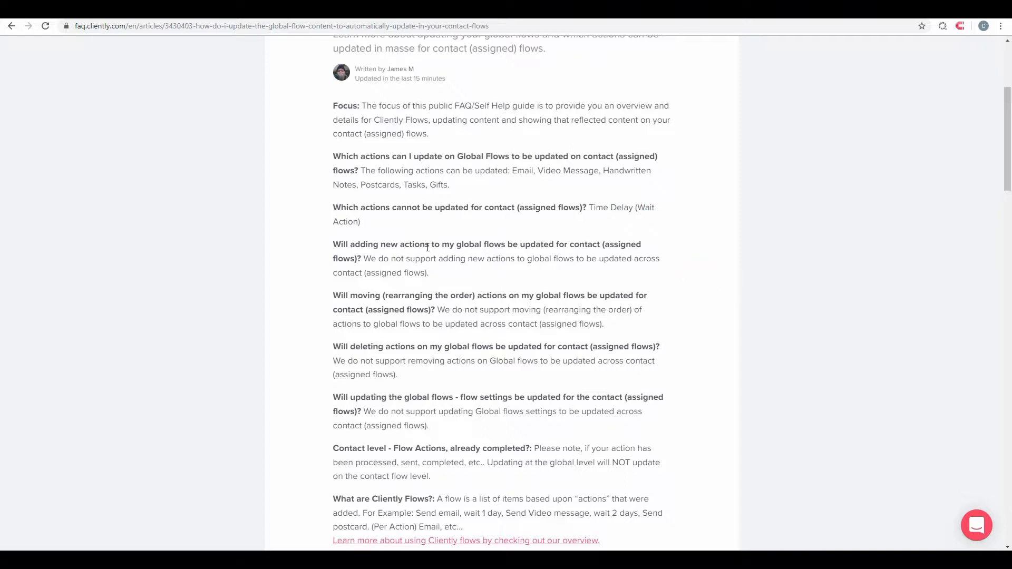
left_click_drag(381, 244, 454, 245)
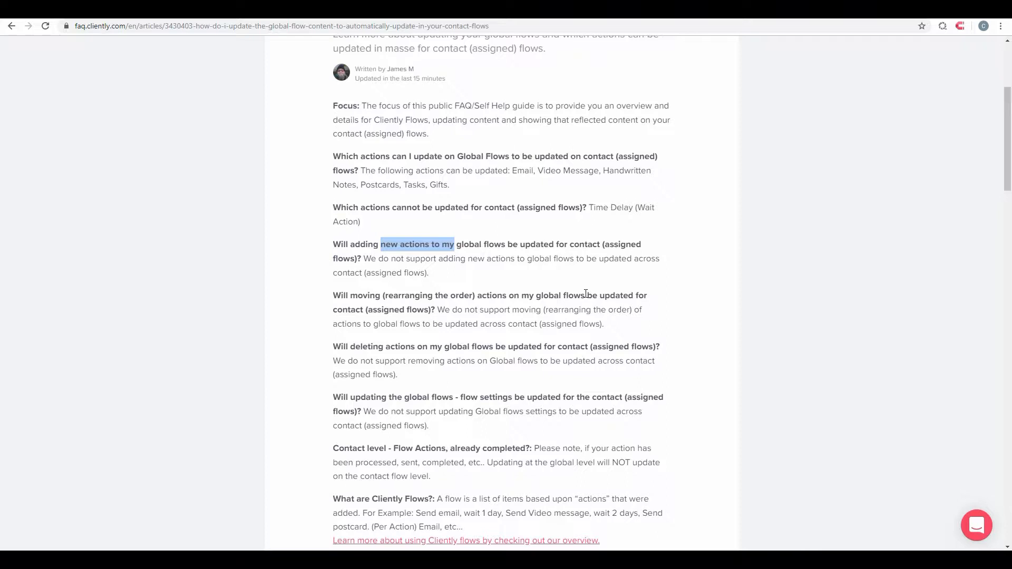
left_click(496, 284)
left_click_drag(375, 296, 483, 298)
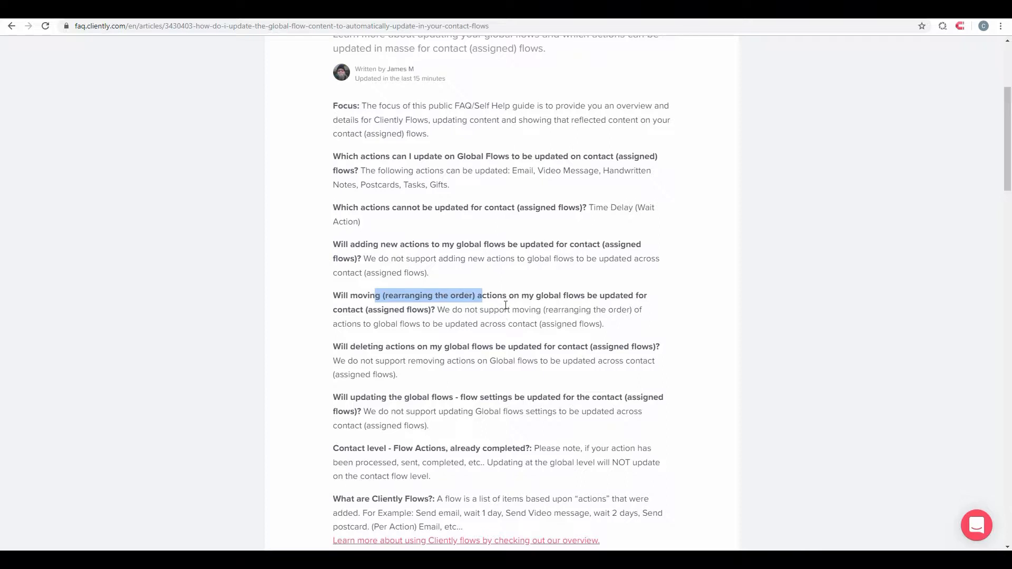
left_click(456, 316)
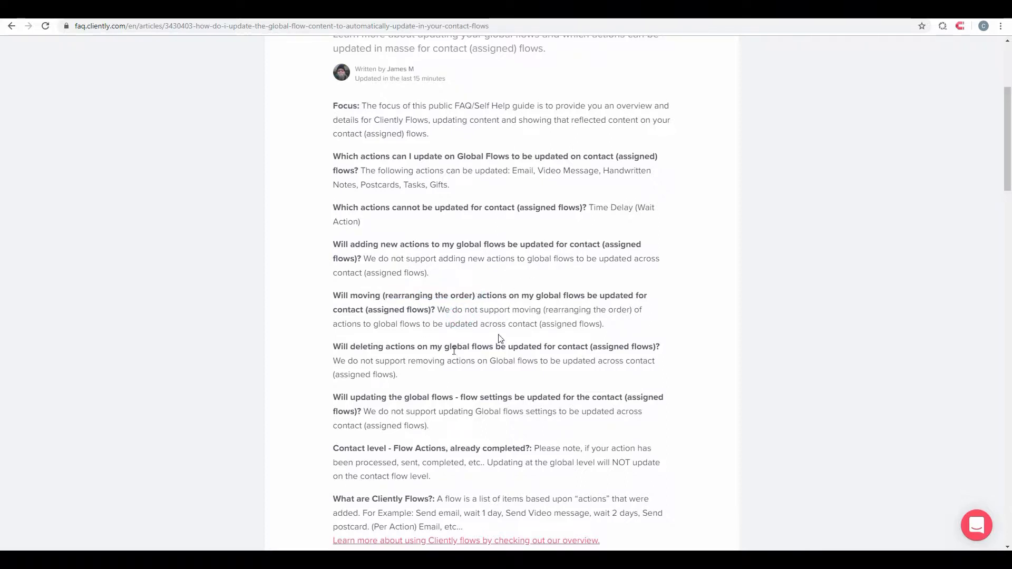
left_click_drag(350, 348, 543, 348)
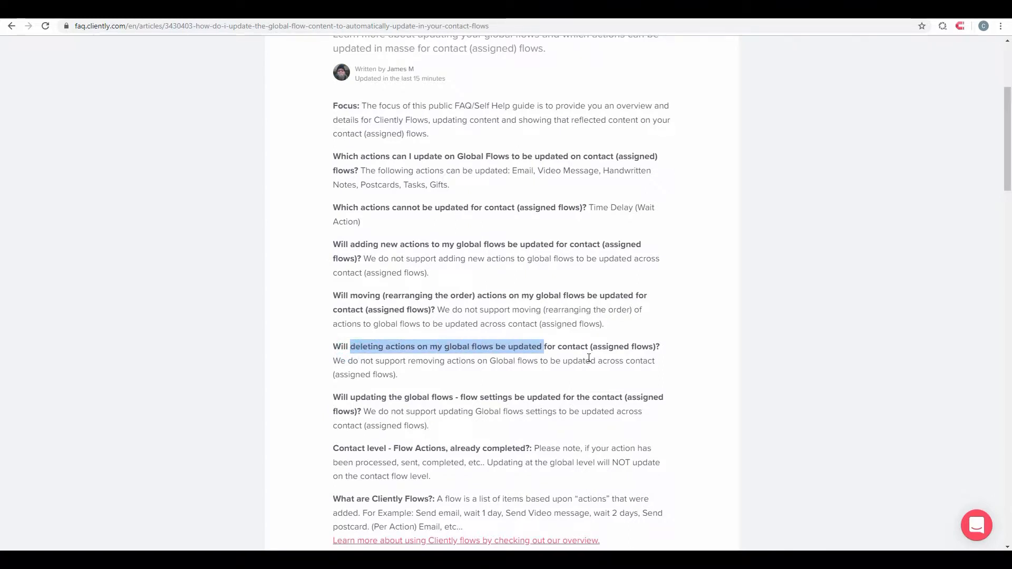
scroll(586, 357, "down", 6)
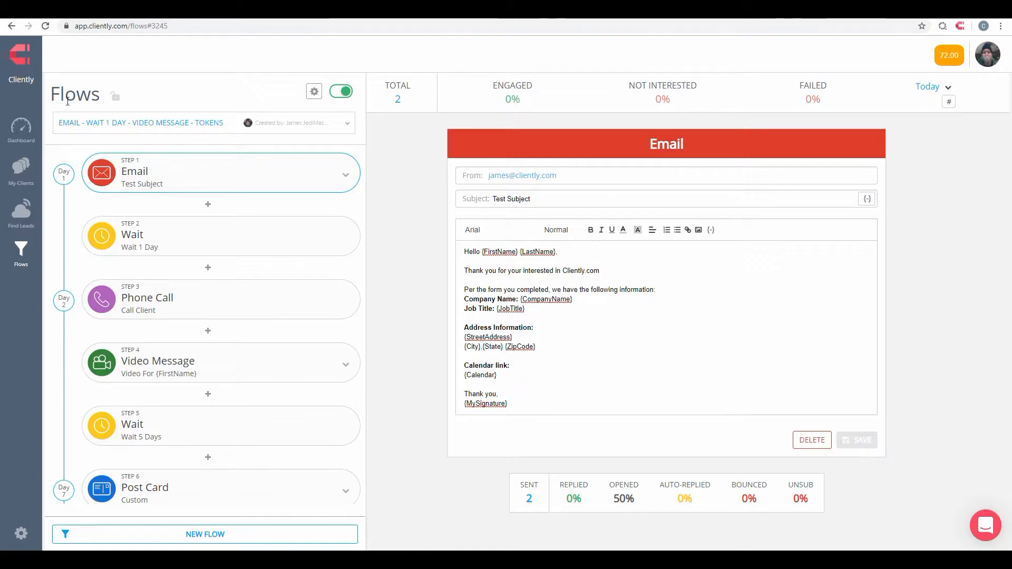
Step: Inspect the assigned flows of the Sky Stats Corporation and Associates client and the Markets and Sons, Incorporated client
left_click(21, 168)
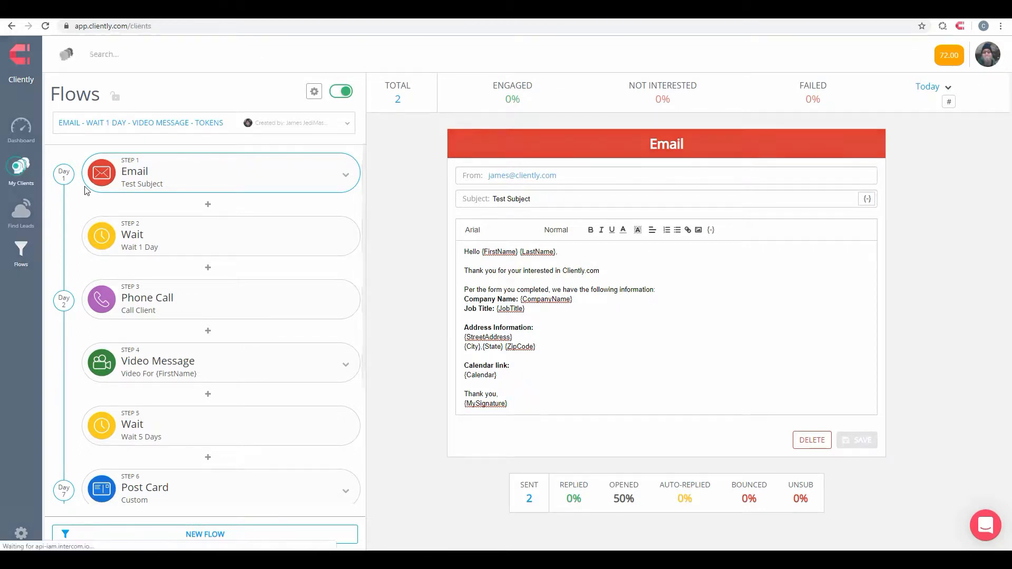
left_click(327, 163)
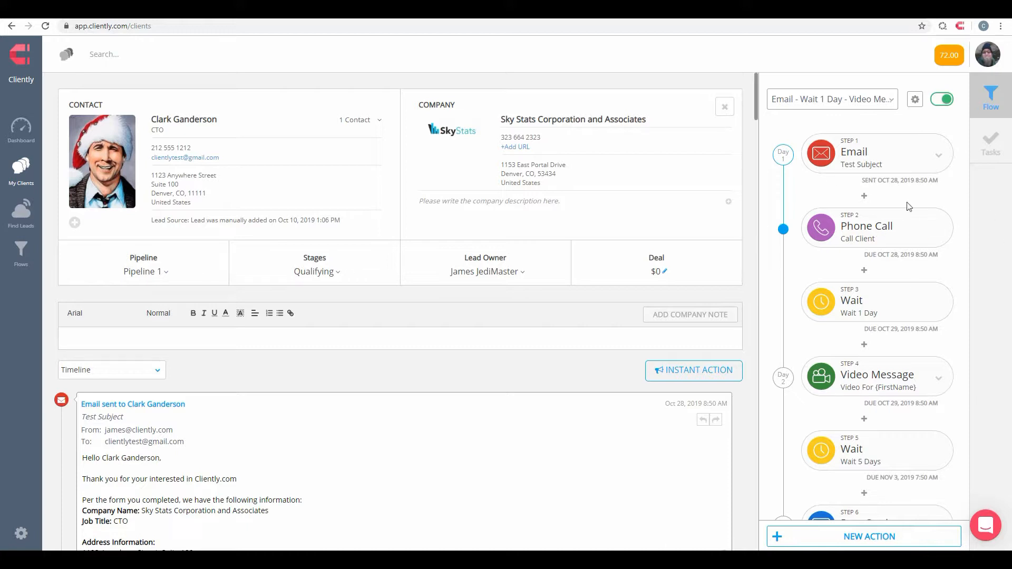
left_click(725, 108)
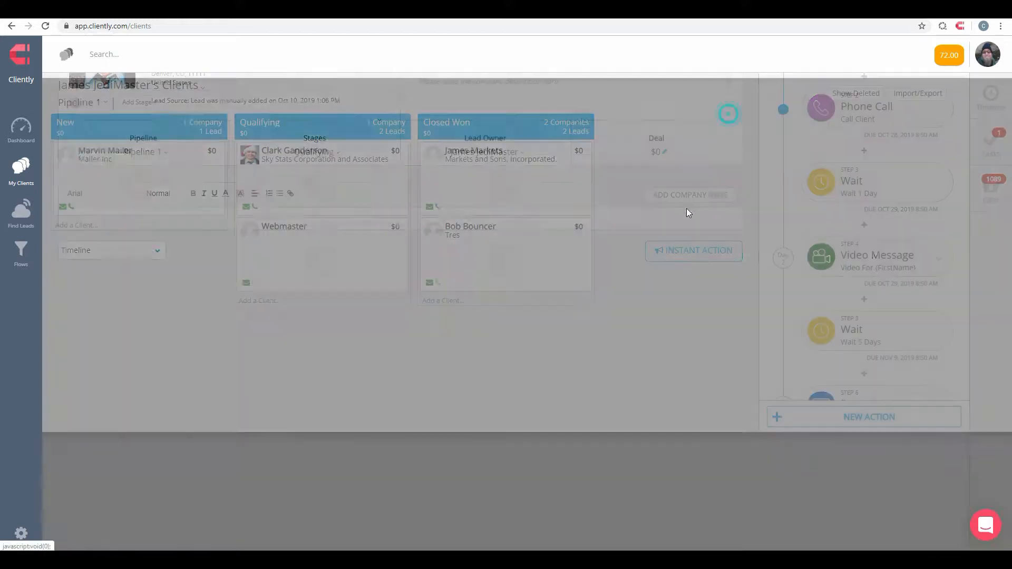
left_click(524, 175)
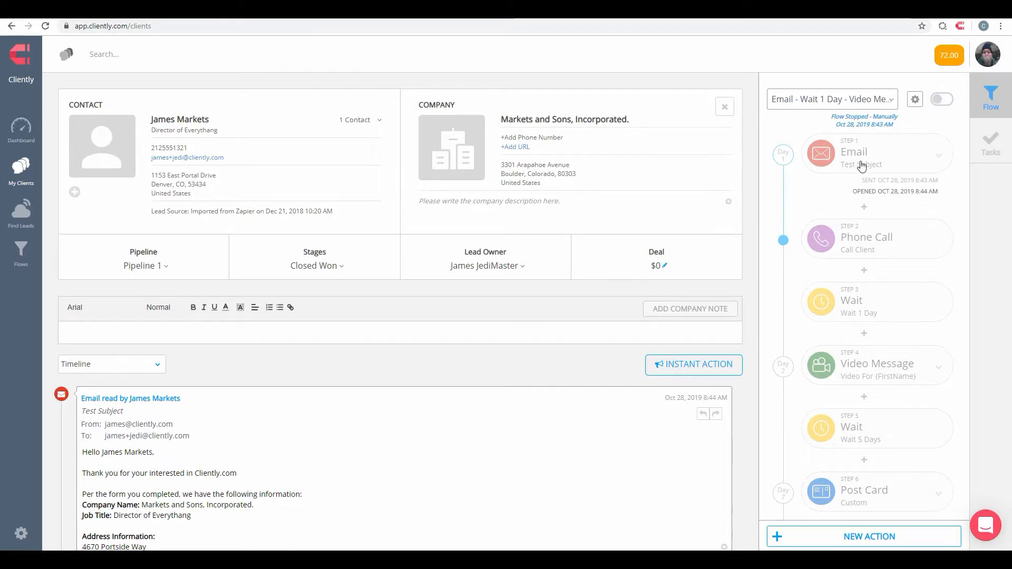
left_click(725, 106)
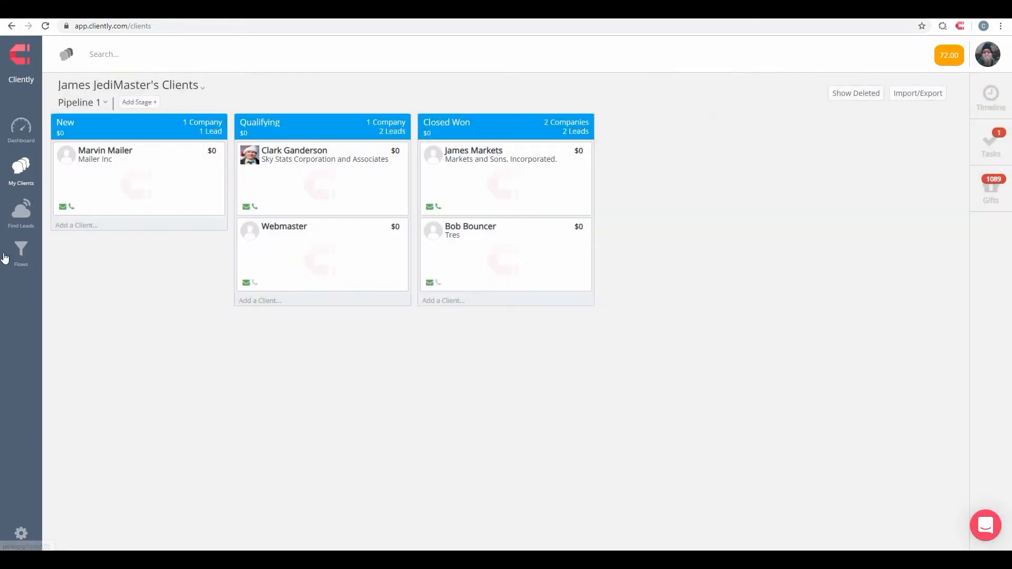
Step: Open the global flow "Email - Wait 1 Day - Video Message - Tokens"
left_click(26, 250)
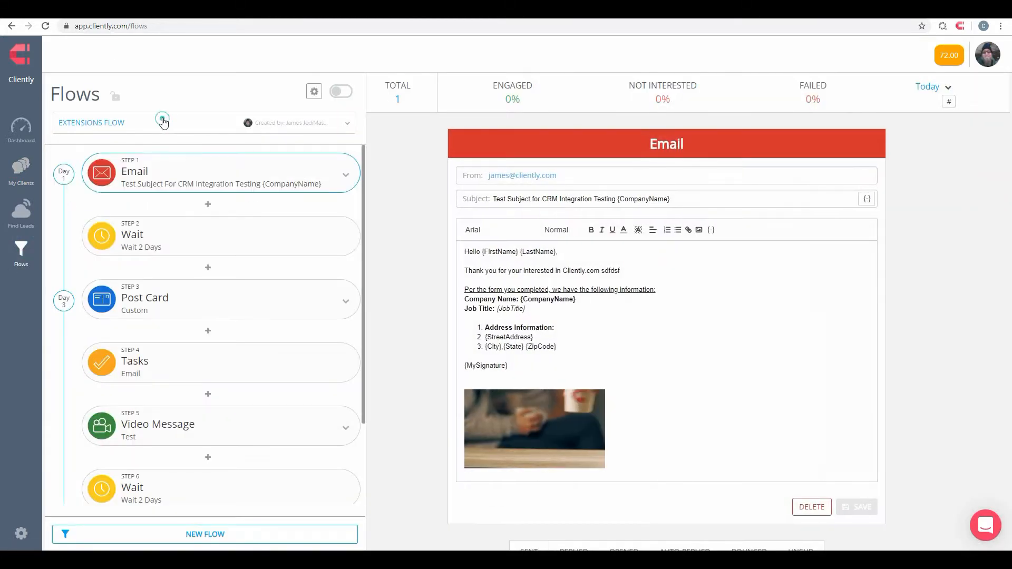
left_click(163, 123)
left_click(219, 179)
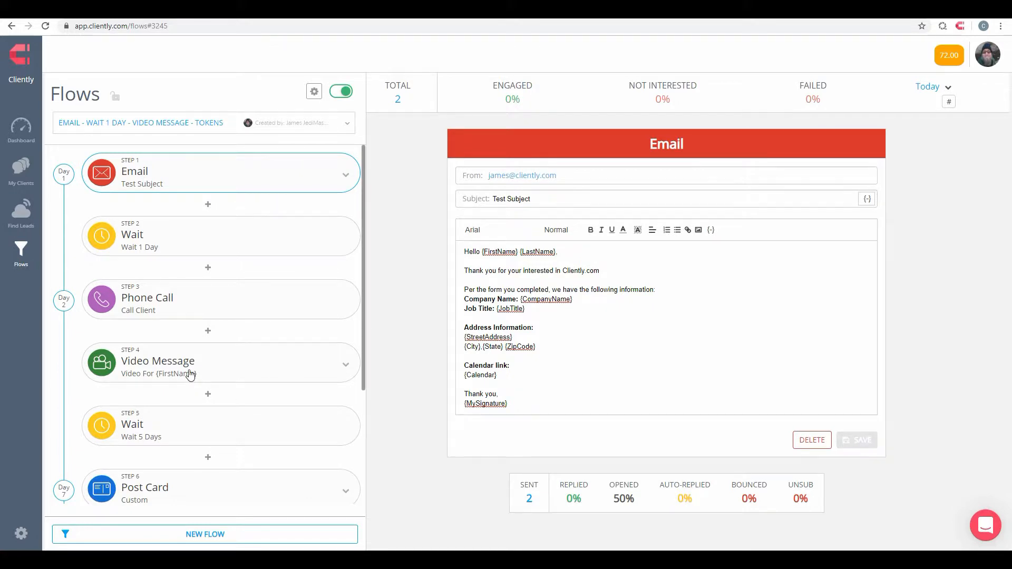
Step: Change the Phone Call action's goal to "Verify demo AND setup follow up for the week after." and save the action
left_click(176, 296)
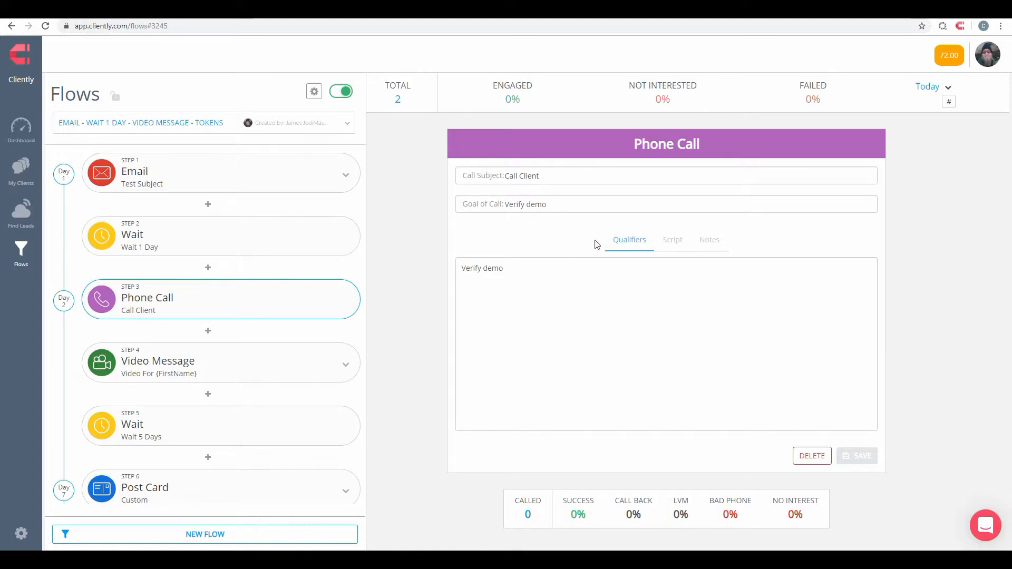
left_click(596, 204)
type("W")
key("BackSpace")
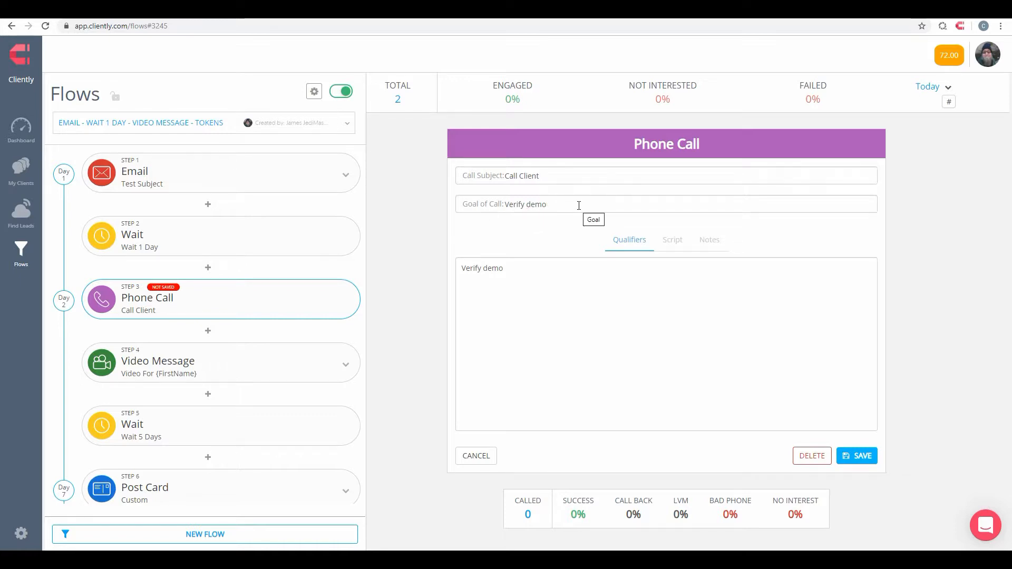
type("AND set")
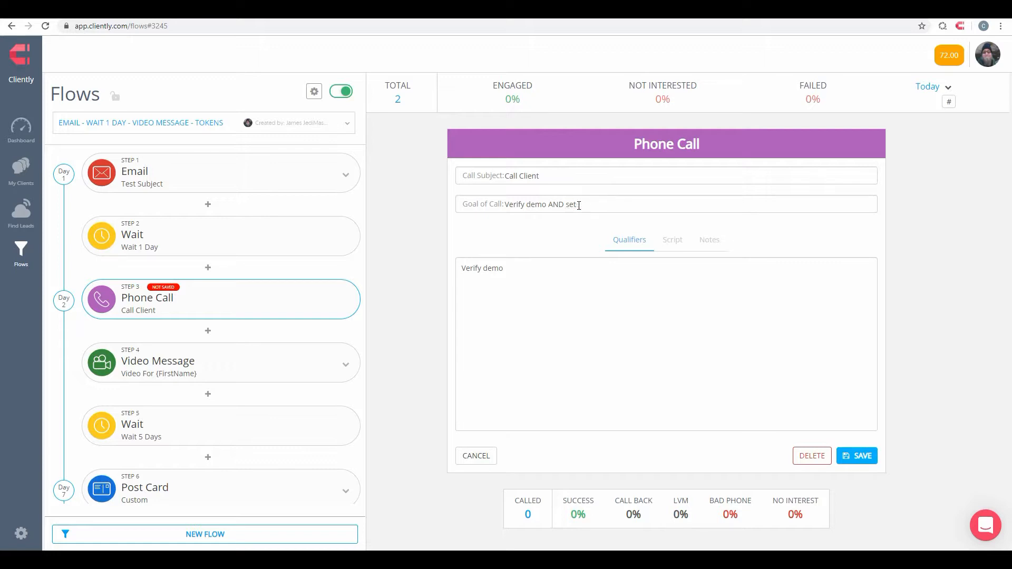
type("up follow upf ")
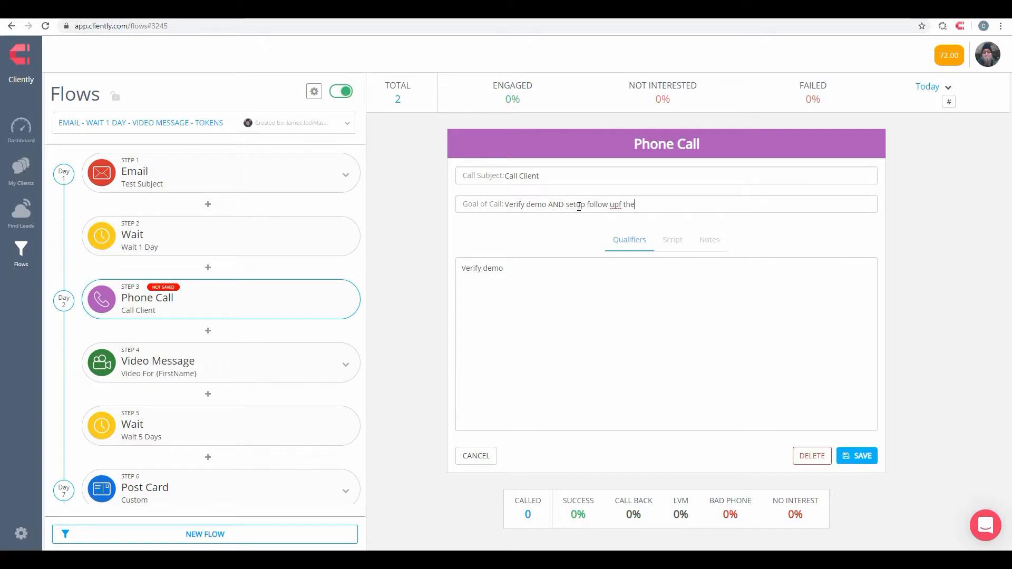
type("or the week after.")
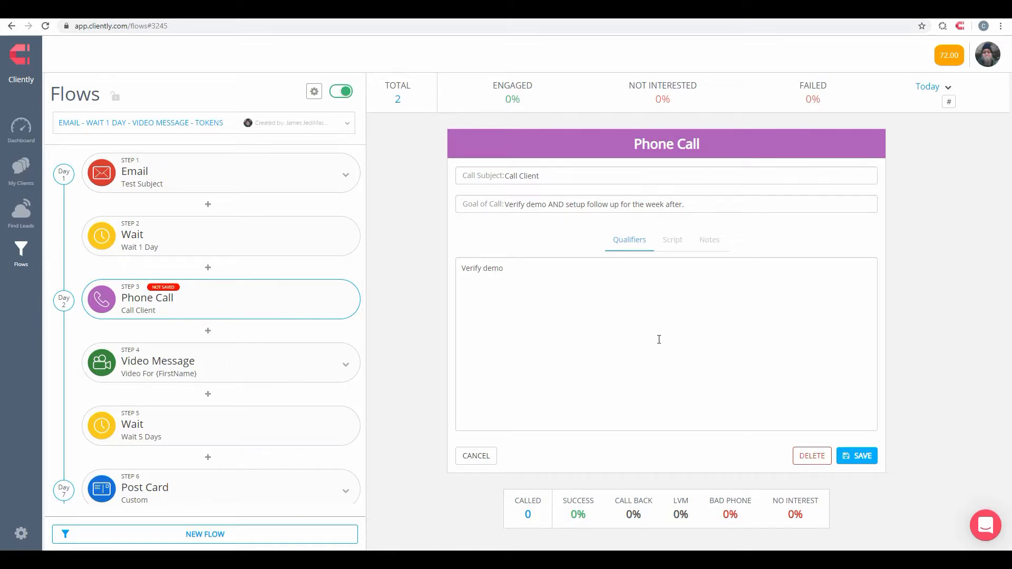
left_click(859, 456)
Step: Review the update choices and select updating 2 pending actions across all assigned flows, both active and paused
left_click_drag(467, 218, 544, 222)
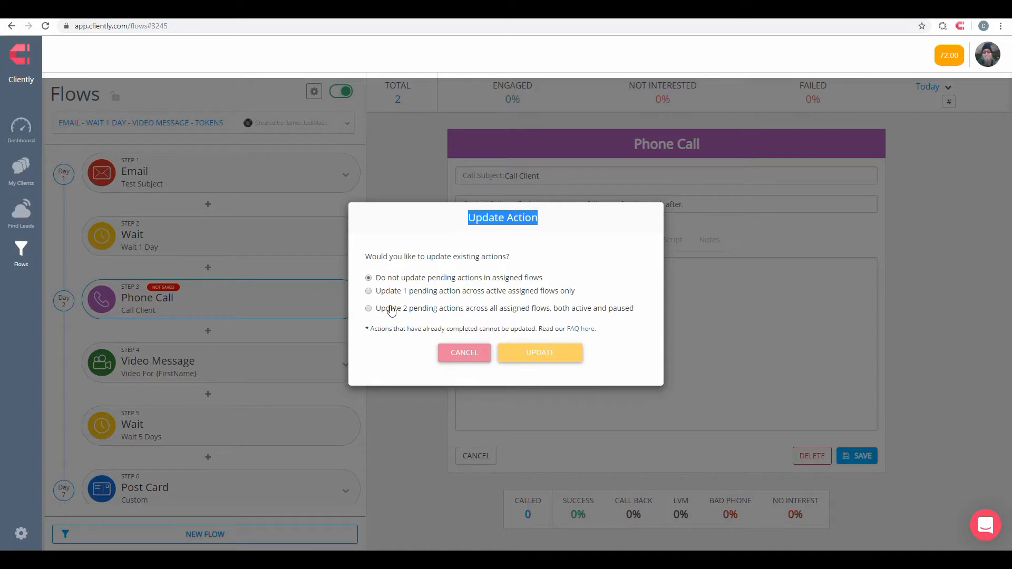
left_click_drag(380, 293, 594, 304)
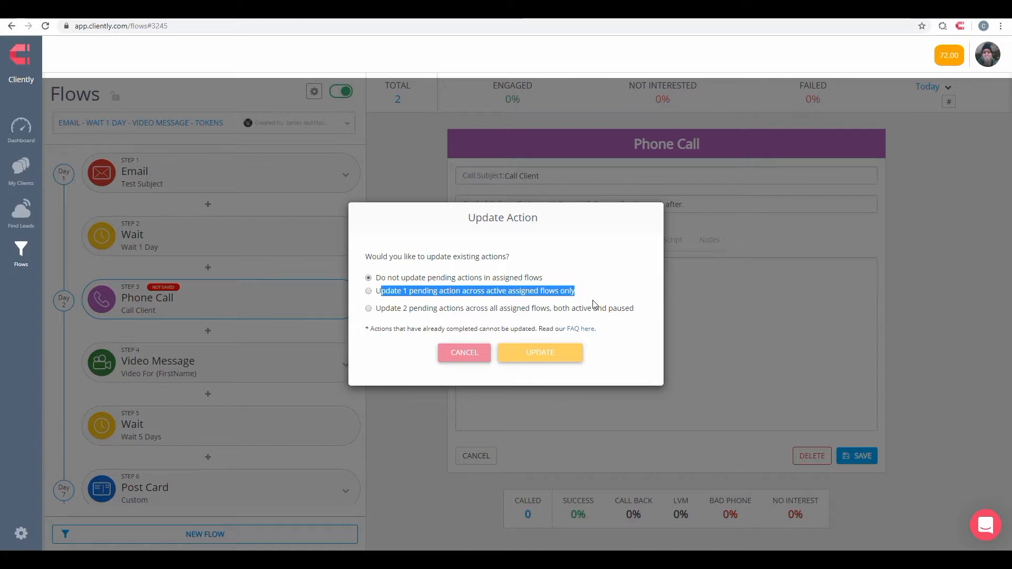
left_click(368, 290)
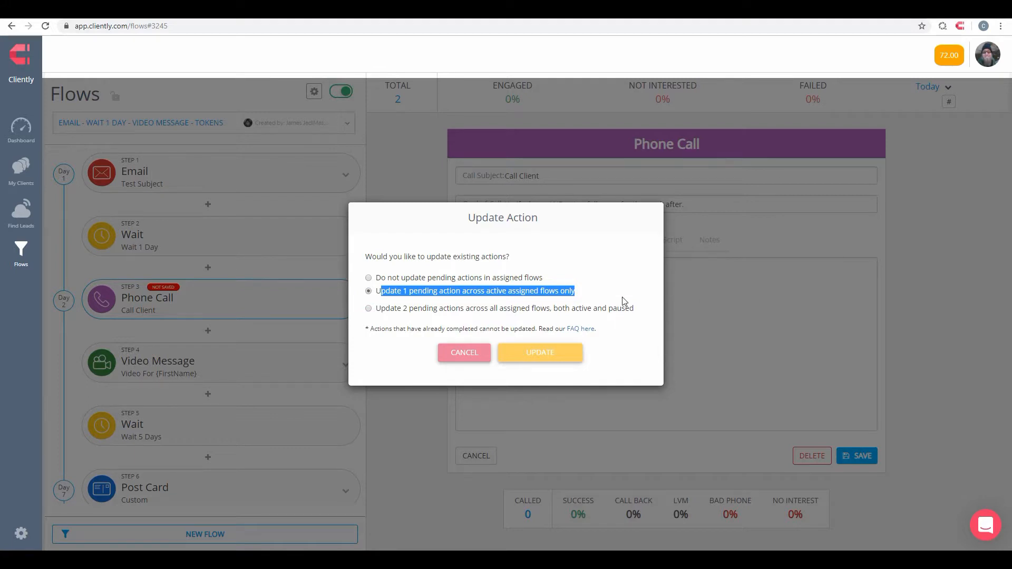
left_click(602, 288)
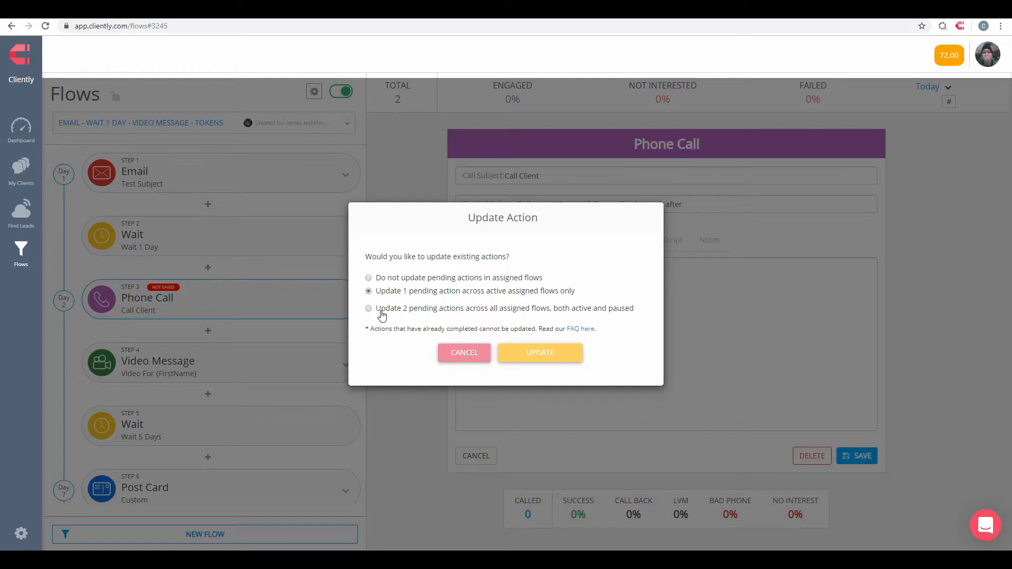
left_click_drag(499, 311, 645, 312)
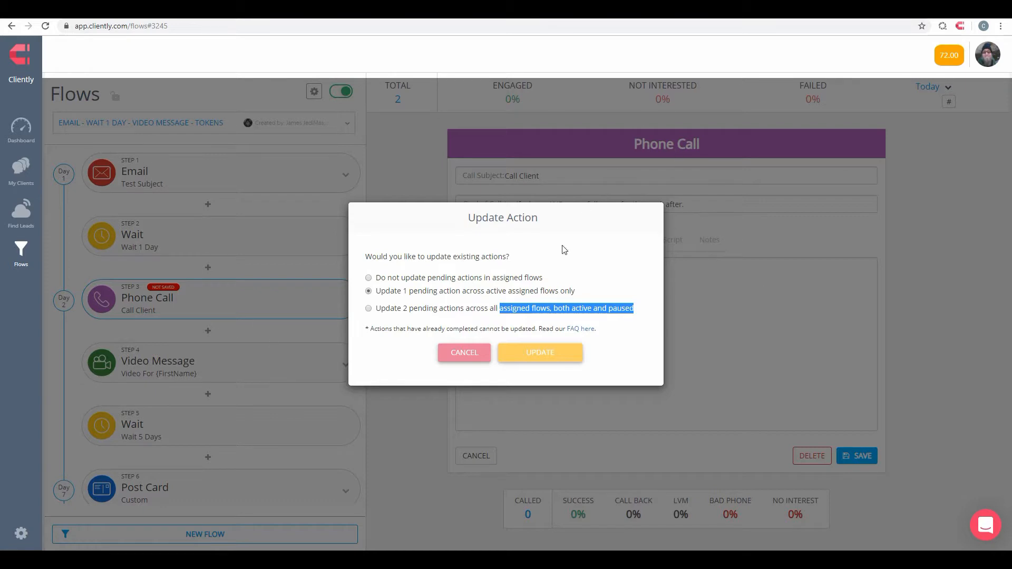
left_click(425, 308)
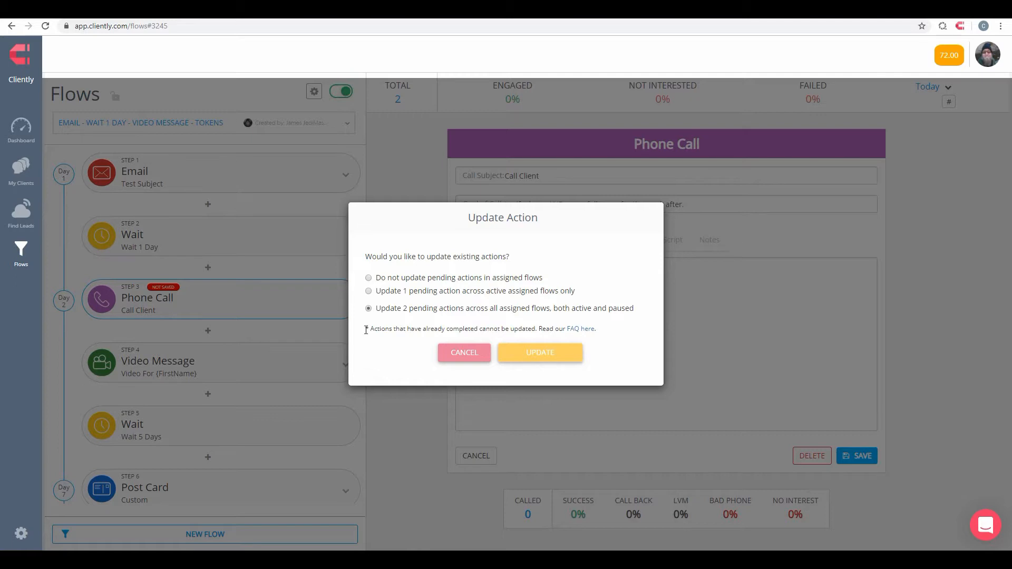
left_click_drag(371, 330, 543, 330)
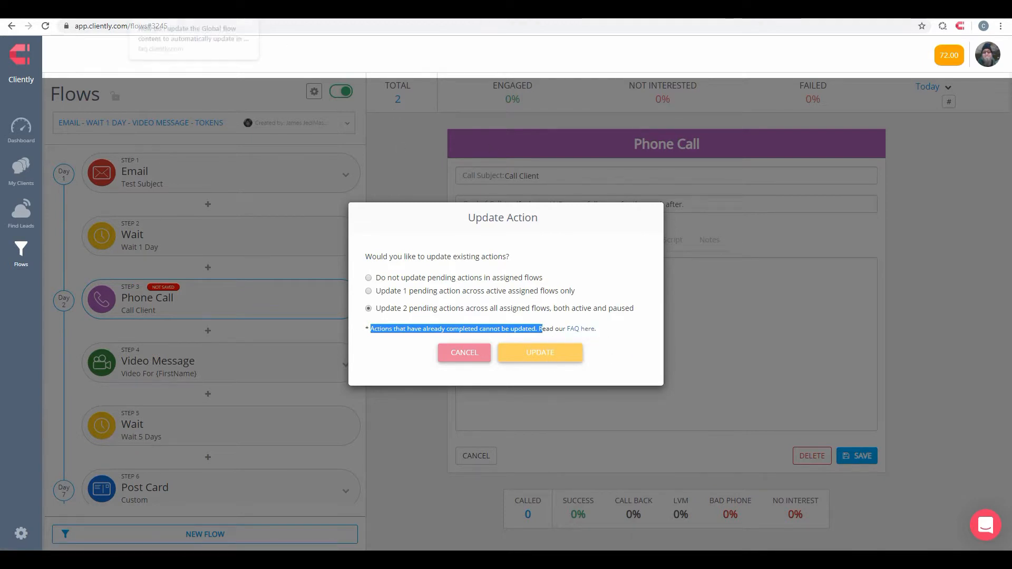
Step: Check the FAQ article on updating global flows and confirm the Phone Call action update
left_click(179, 9)
scroll(532, 193, "up", 7)
scroll(530, 197, "down", 8)
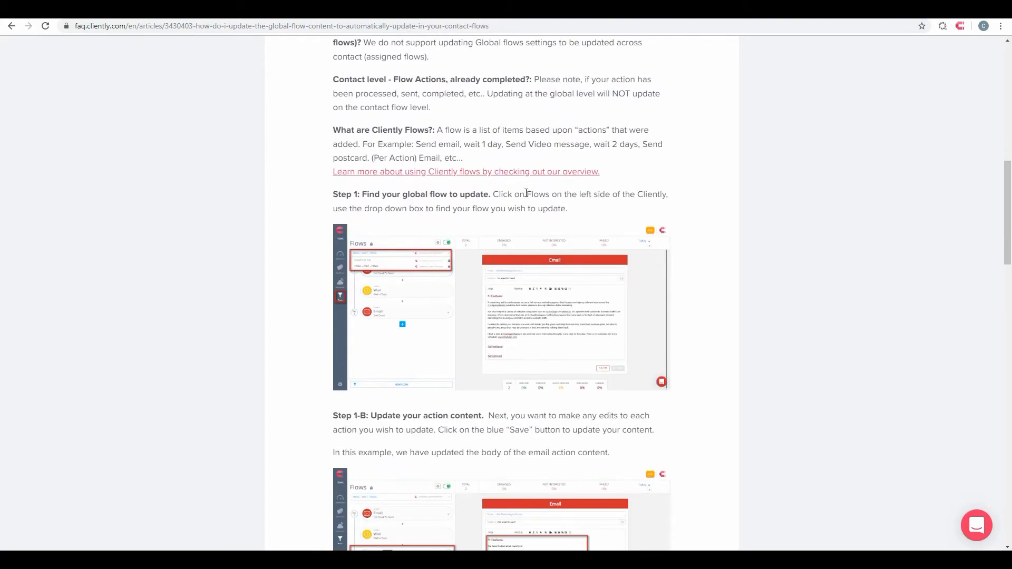
left_click(105, 10)
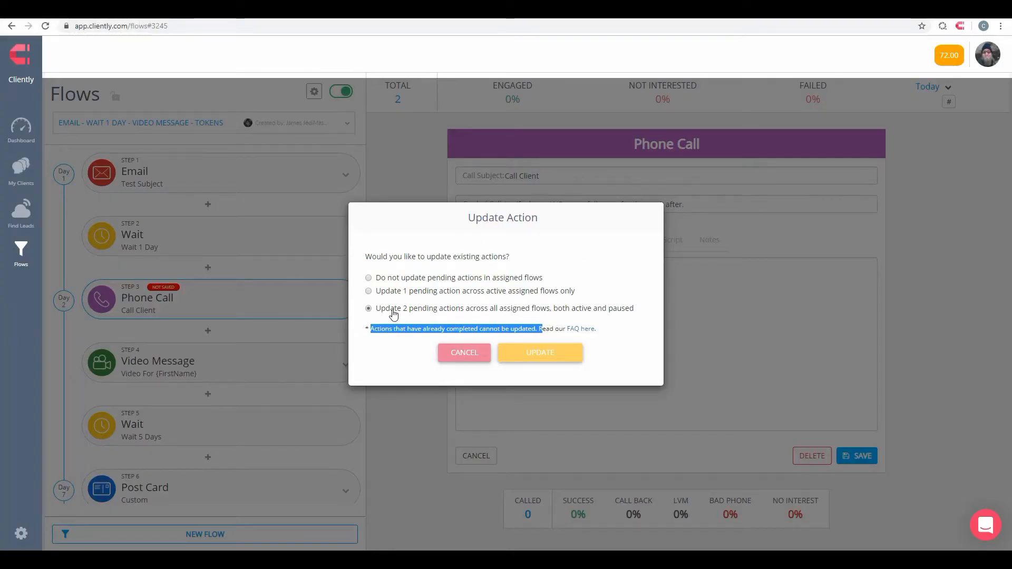
left_click(554, 353)
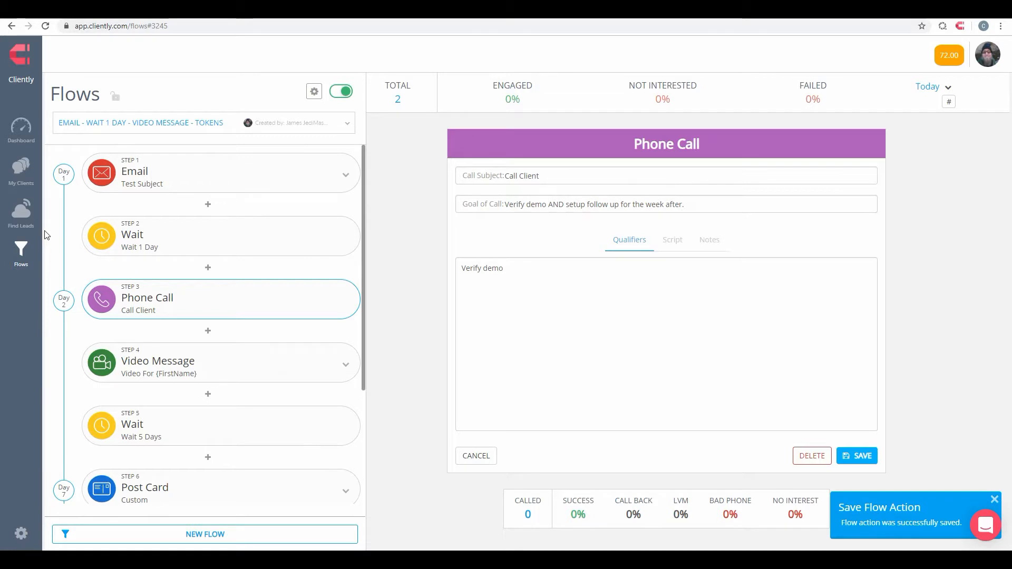
Step: Check the goal of the Phone Call action in the Sky Stats client's assigned flow, leaving the action without saving
left_click(24, 182)
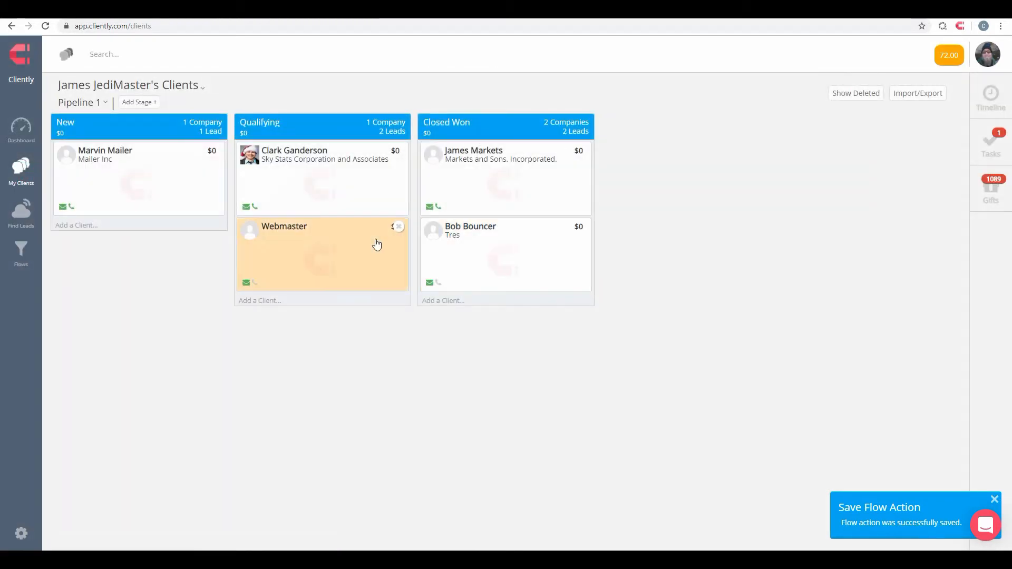
left_click(309, 169)
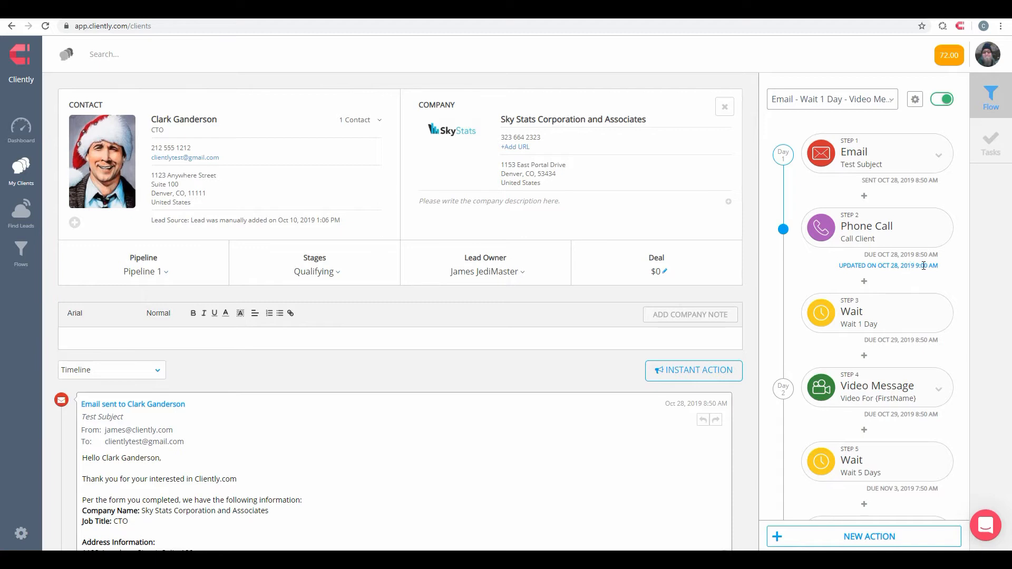
left_click(877, 235)
left_click_drag(519, 184, 351, 180)
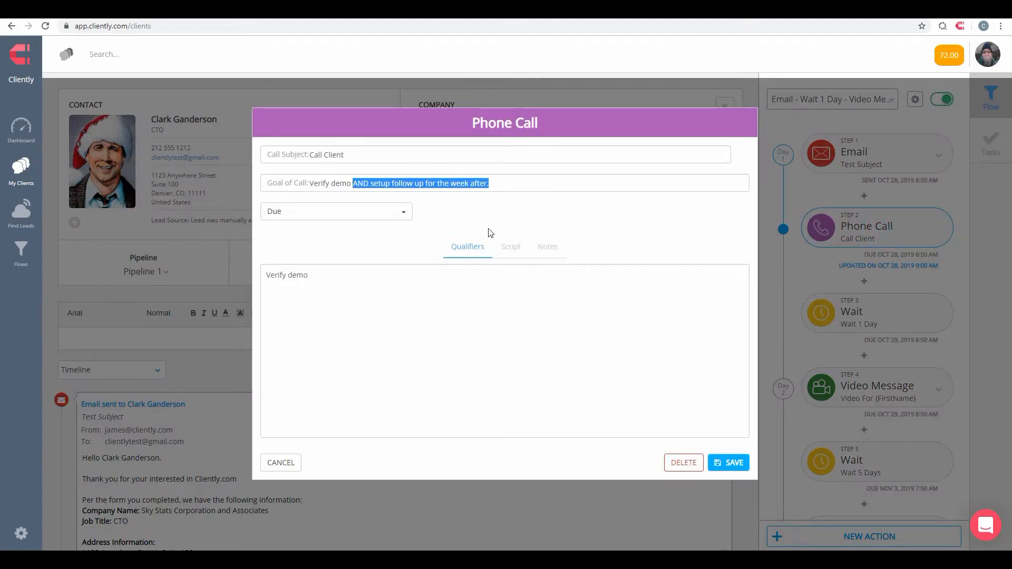
left_click(278, 460)
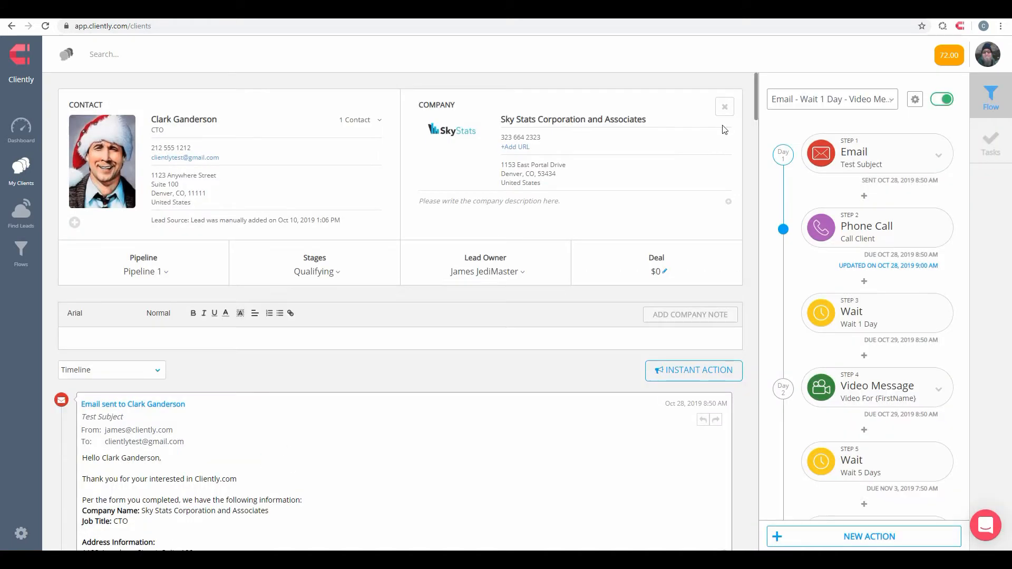
Step: Check the goal of the Phone Call action in the Markets and Sons client's stopped flow, leaving the action and client record without saving
left_click(724, 105)
left_click(523, 180)
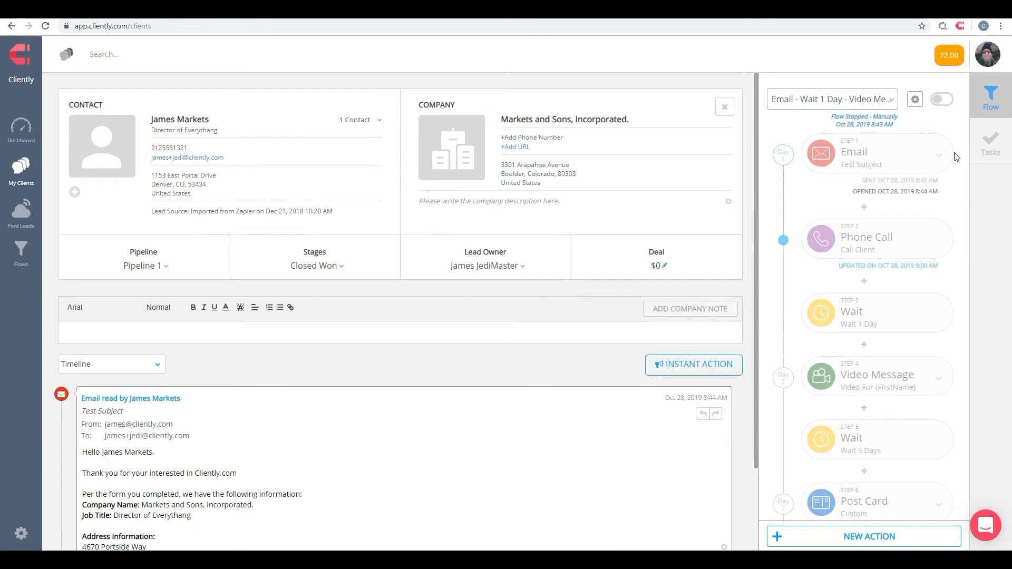
left_click(881, 246)
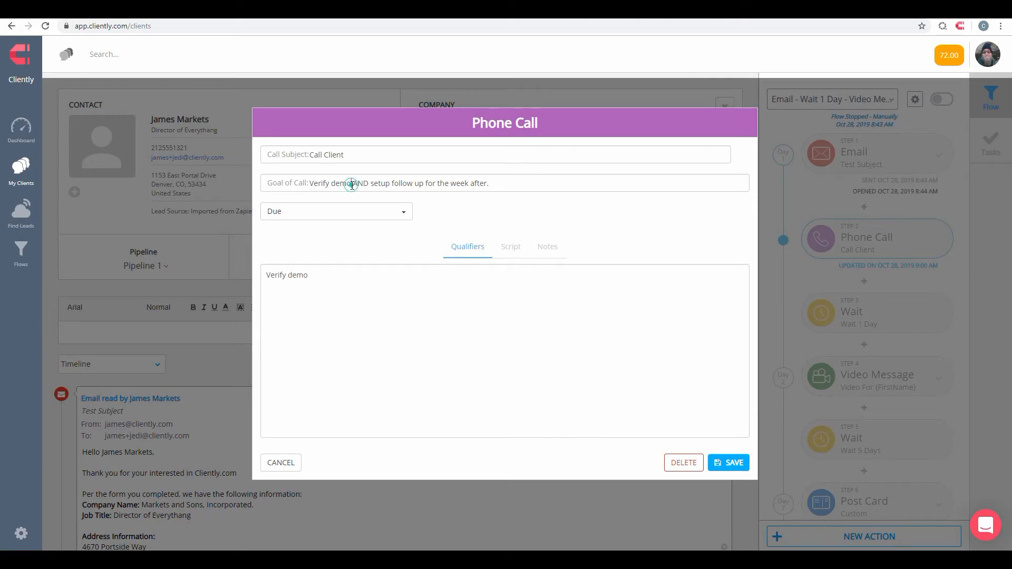
left_click_drag(351, 183, 607, 180)
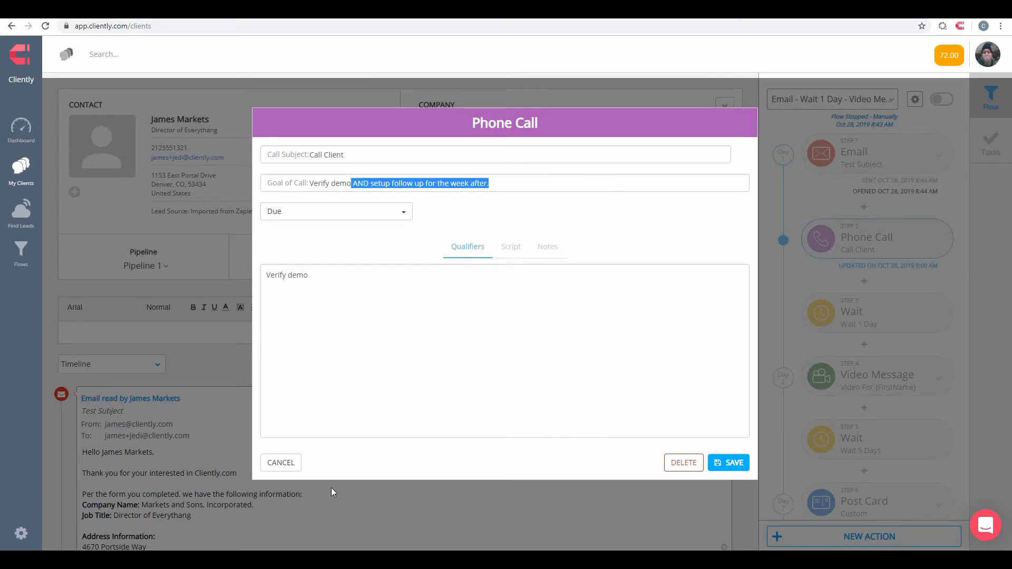
left_click(279, 465)
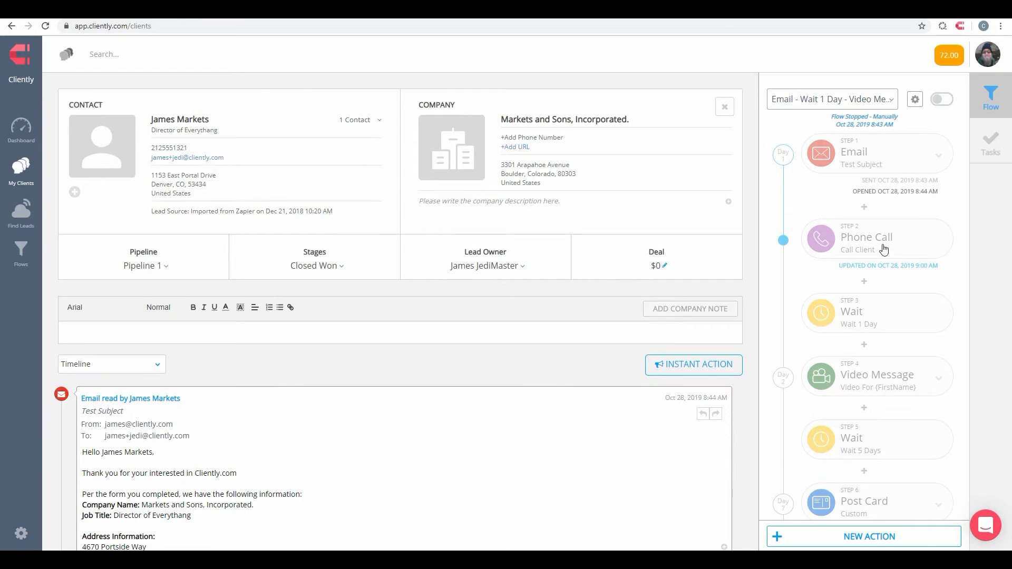
left_click(725, 107)
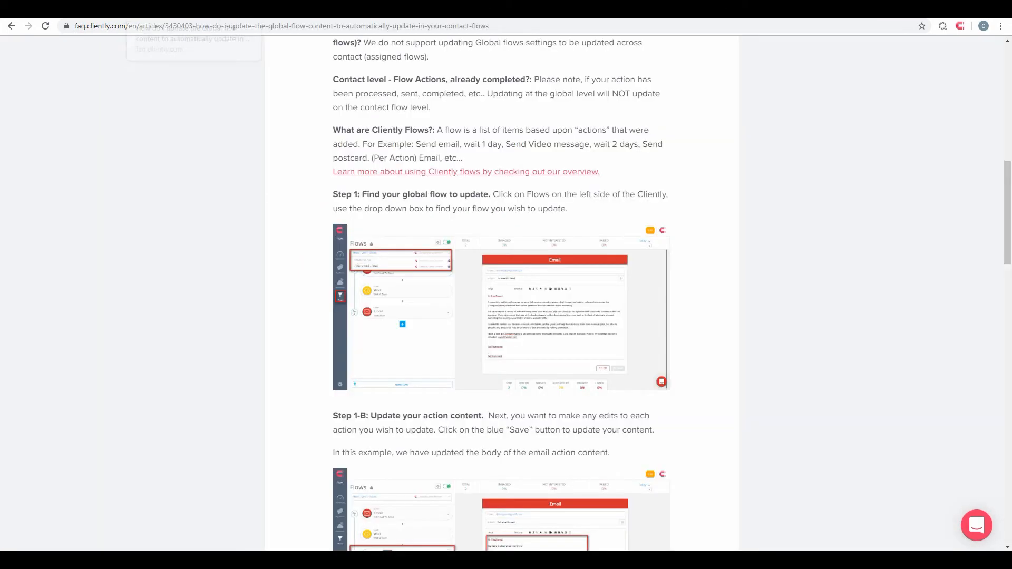
Step: Review the FAQ article on updating global flows and view the support messenger's help options from the clients page
scroll(587, 282, "up", 15)
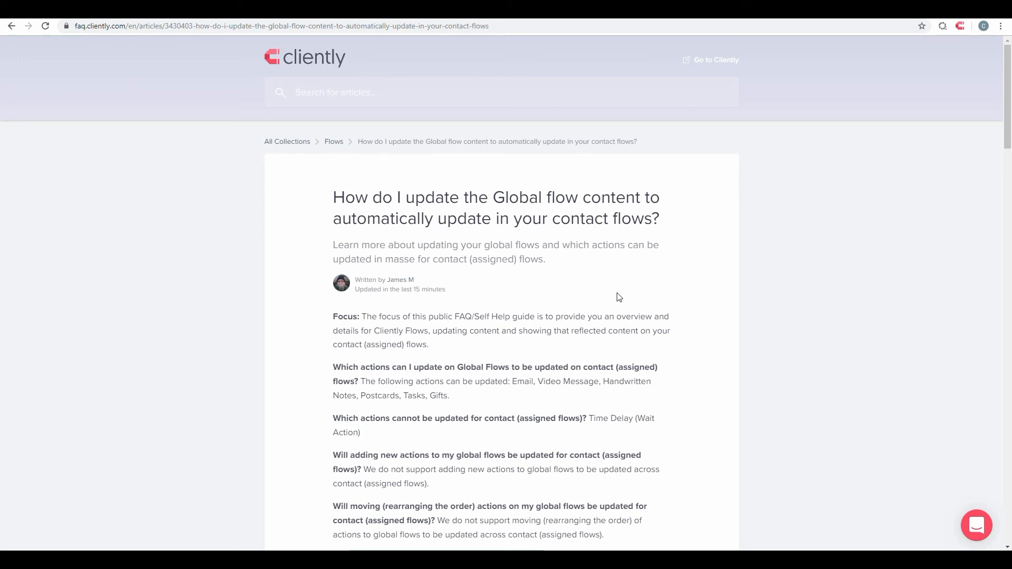
left_click(85, 12)
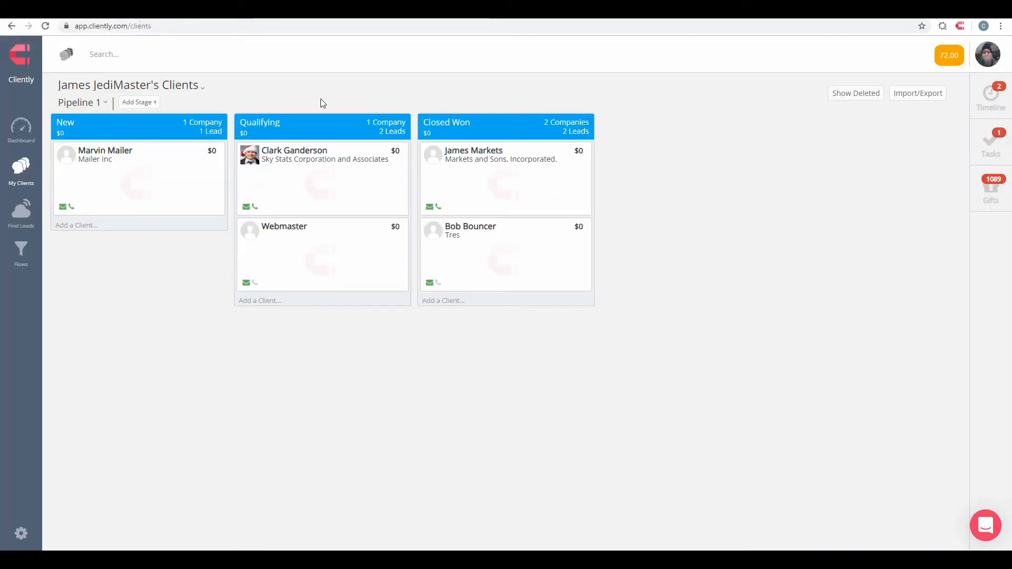
left_click(978, 528)
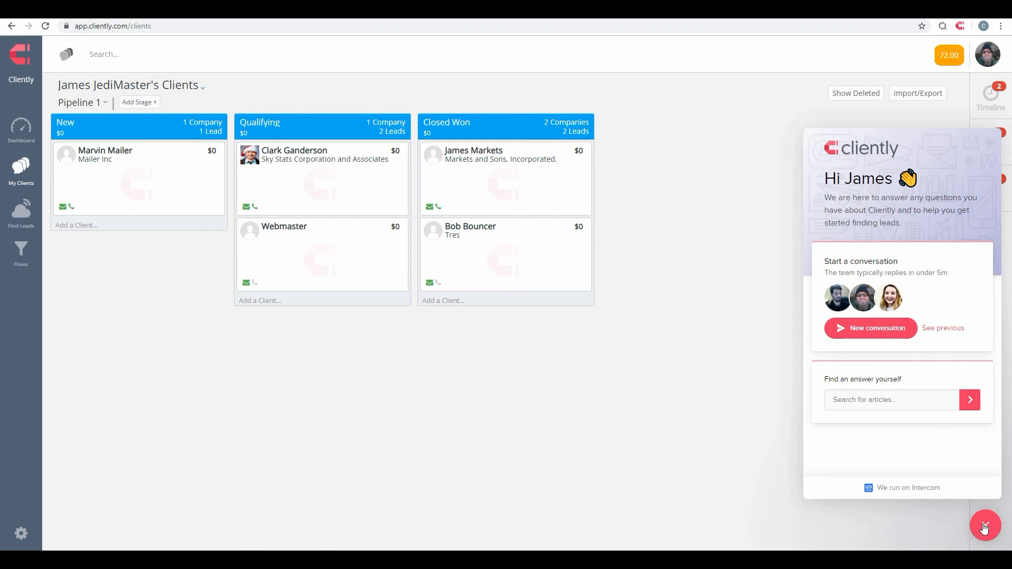
left_click(978, 527)
left_click(191, 10)
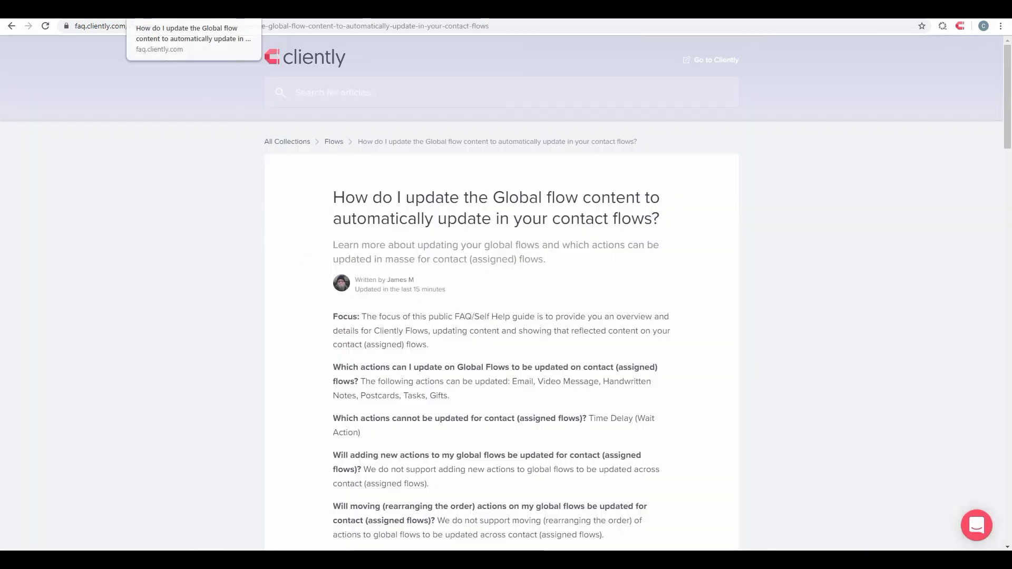